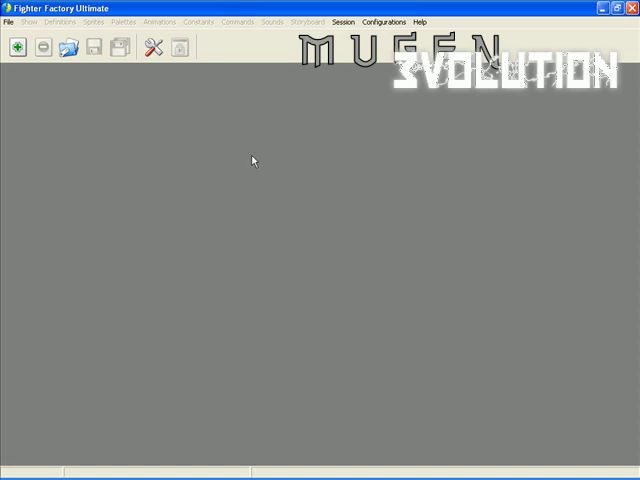
Create a blank character project showing its empty definitions page
{"action": "left_click", "coordinate": [17, 47]}
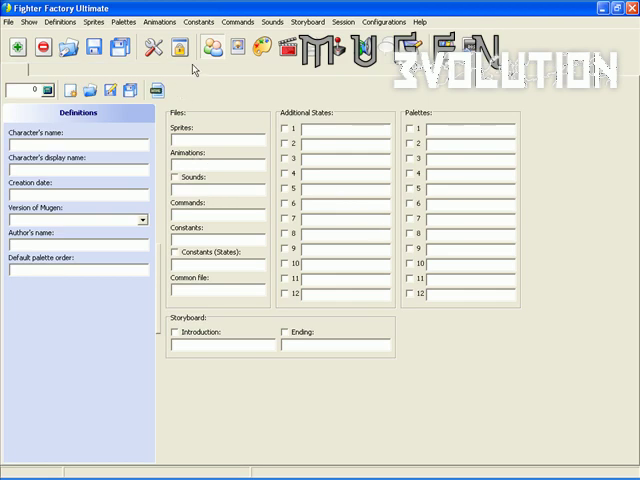
Import the colours of the Red sprite sheet file into the palette editor
{"action": "left_click", "coordinate": [263, 50]}
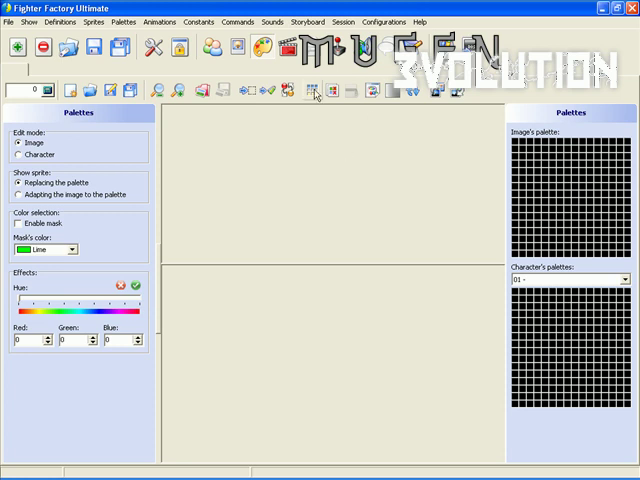
{"action": "left_click", "coordinate": [439, 94]}
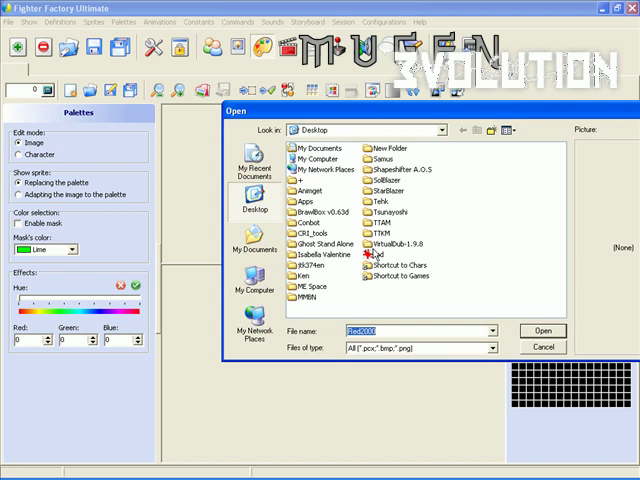
{"action": "mouse_move", "coordinate": [376, 256]}
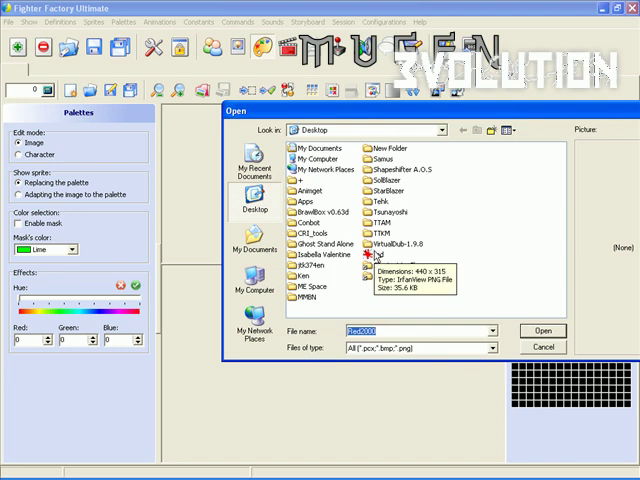
{"action": "left_click", "coordinate": [377, 257]}
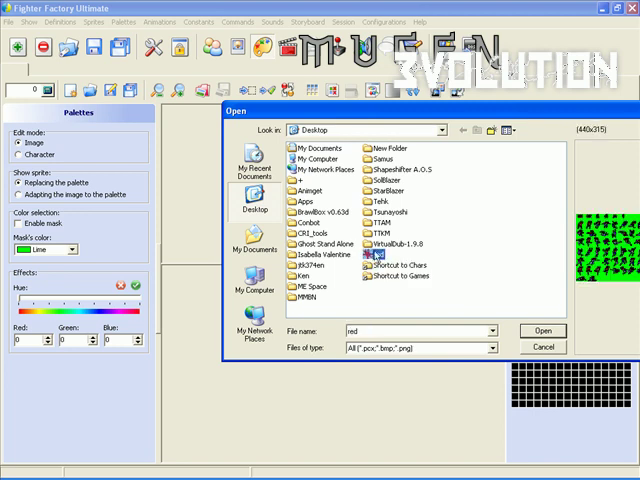
{"action": "left_click", "coordinate": [543, 331]}
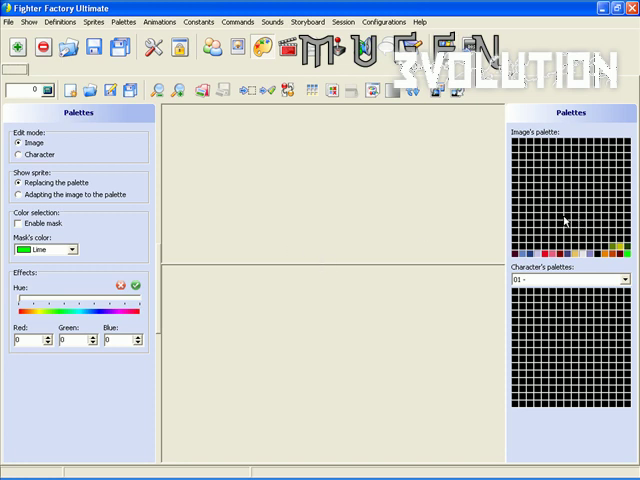
Transfer the image palette's coloured row into Character palette 01
{"action": "left_click", "coordinate": [606, 246]}
{"action": "left_click", "coordinate": [603, 247]}
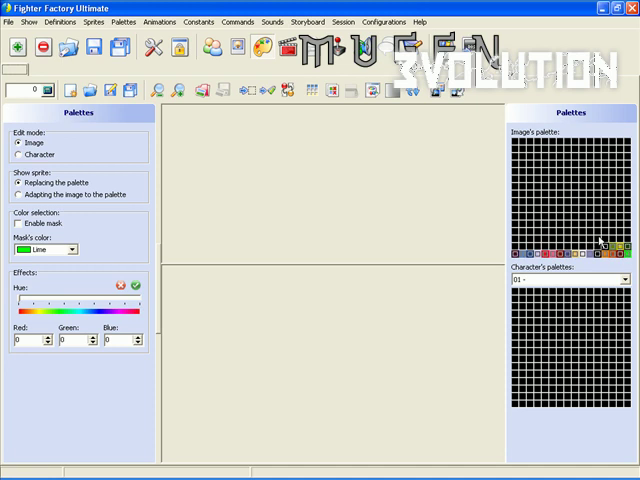
{"action": "left_click", "coordinate": [267, 91]}
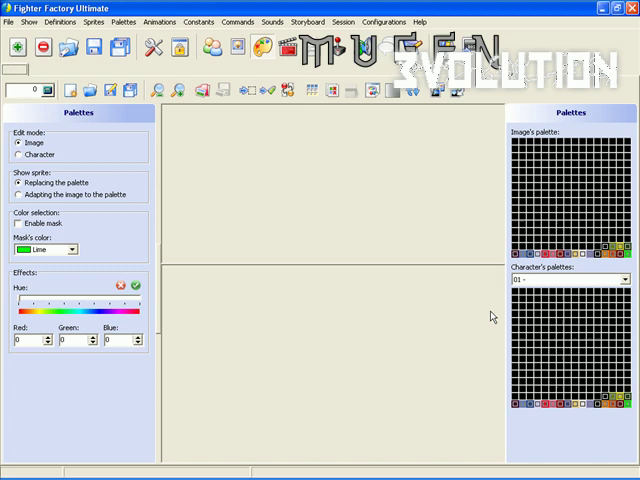
{"action": "left_click", "coordinate": [605, 323]}
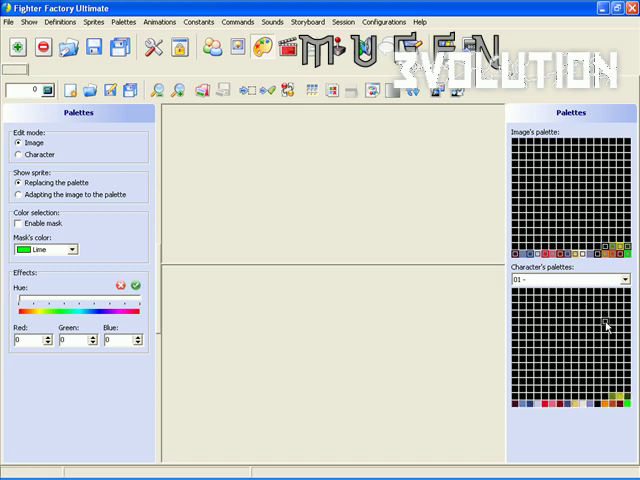
Save the character palette as an .act colour table named Red5
{"action": "left_click", "coordinate": [124, 24]}
{"action": "left_click", "coordinate": [143, 65]}
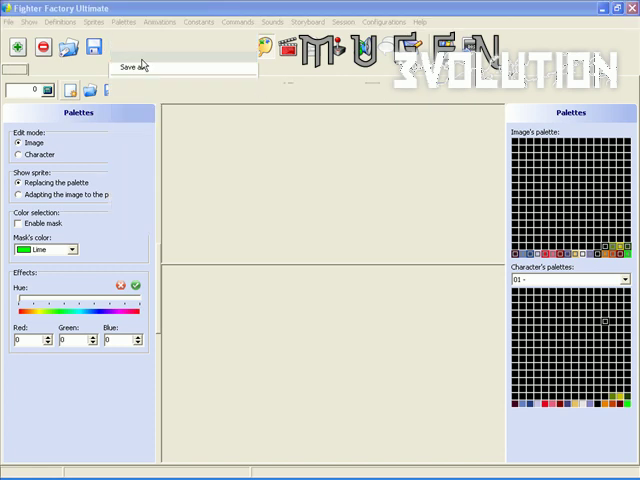
{"action": "left_click", "coordinate": [382, 327]}
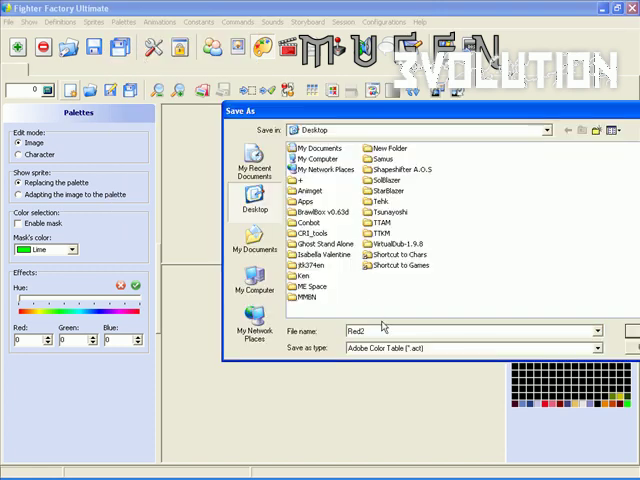
{"action": "type", "text": "5"}
{"action": "key", "text": "Return"}
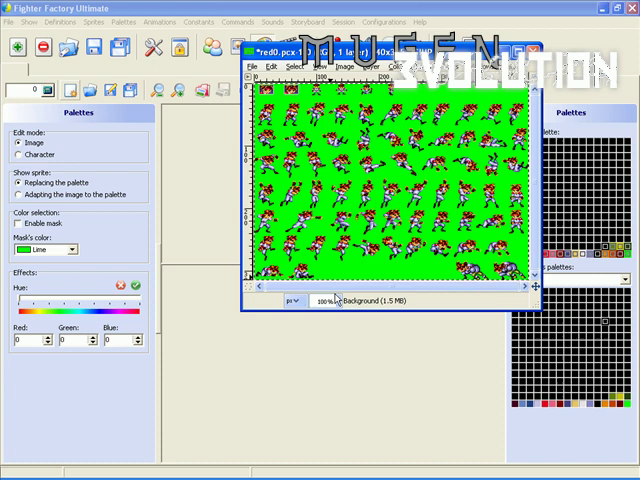
At 400% zoom, crop the canvas to one selected fighter sprite
{"action": "left_click", "coordinate": [337, 300]}
{"action": "left_click", "coordinate": [334, 332]}
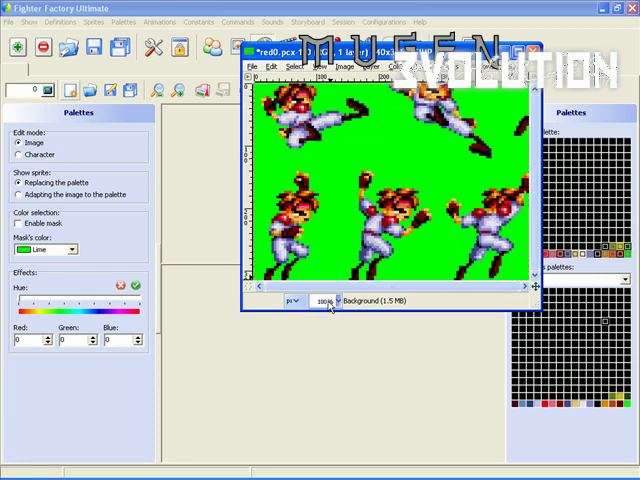
{"action": "left_click_drag", "start_coordinate": [339, 158], "coordinate": [400, 265]}
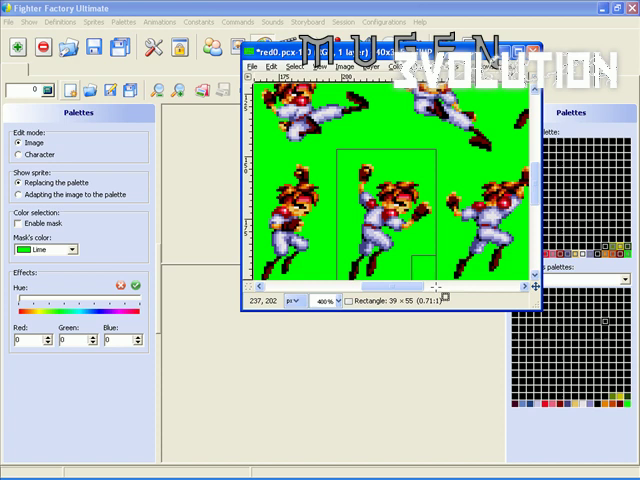
{"action": "left_click_drag", "start_coordinate": [434, 301], "coordinate": [435, 285]}
{"action": "left_click", "coordinate": [344, 67]}
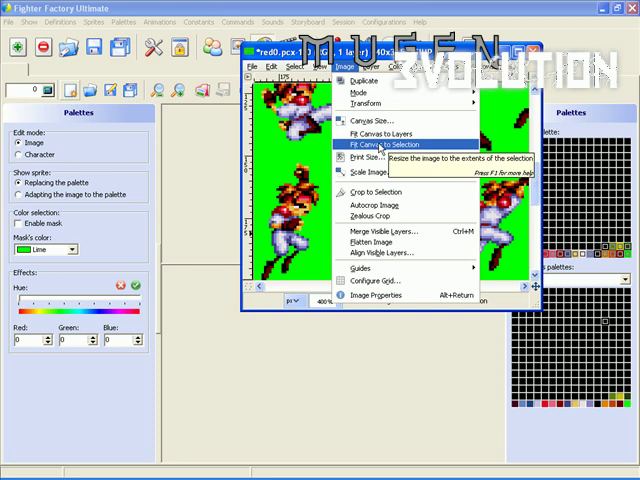
{"action": "left_click", "coordinate": [382, 148]}
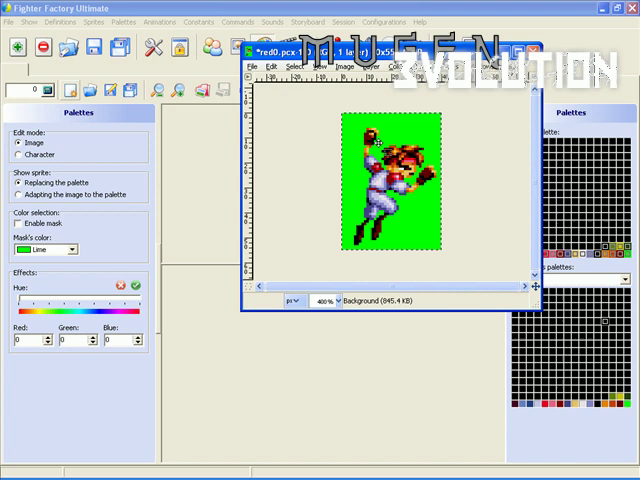
Bring up the save dialog for the cropped sprite
{"action": "key", "text": "alt"}
{"action": "key", "text": "ctrl+alt"}
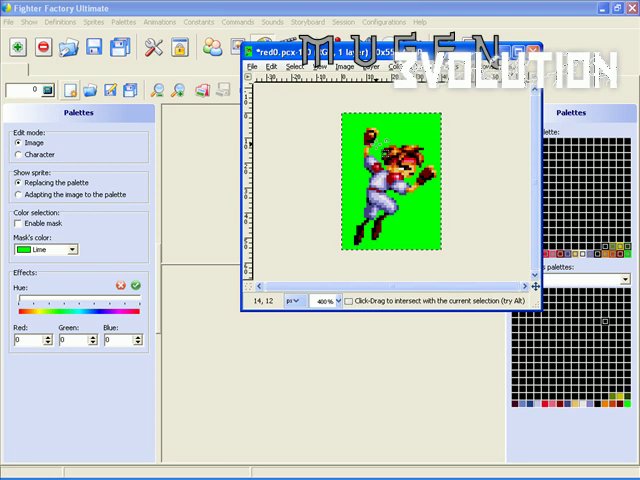
{"action": "key", "text": "ctrl+shift+s"}
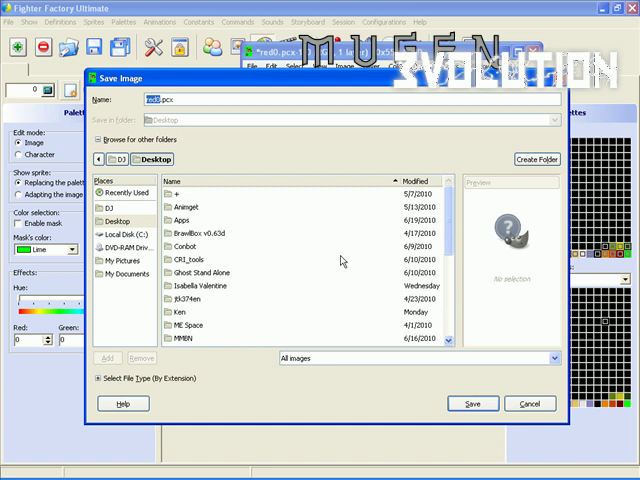
Export the cropped sprite to the desktop as red0.pcx and close GIMP
{"action": "left_click", "coordinate": [461, 403]}
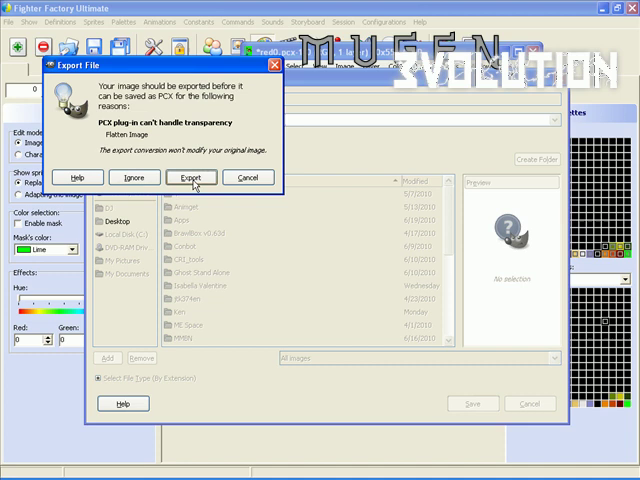
{"action": "left_click", "coordinate": [193, 180]}
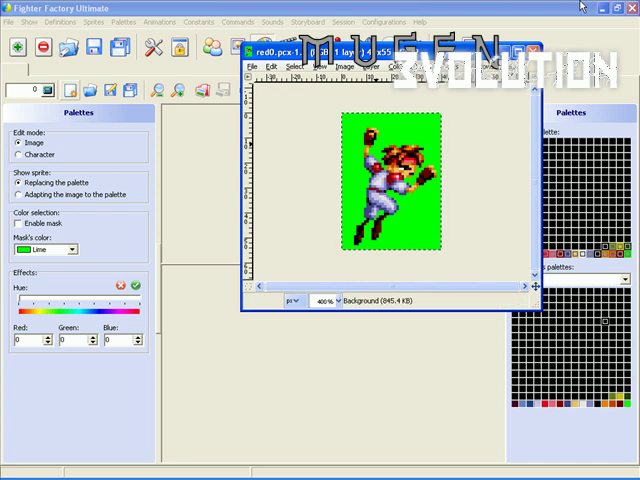
{"action": "left_click", "coordinate": [180, 141]}
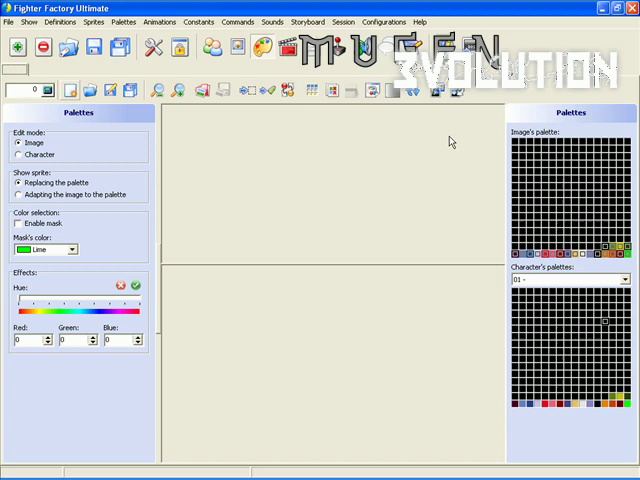
Apply the palette to red0 and save the output as Red2 on the Desktop
{"action": "left_click", "coordinate": [457, 92]}
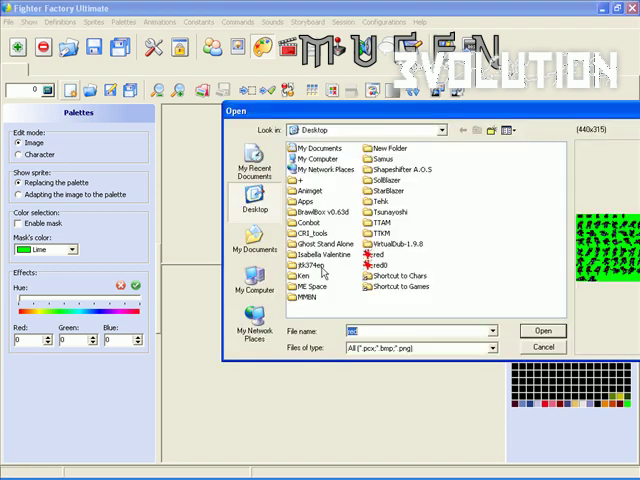
{"action": "left_click", "coordinate": [378, 265]}
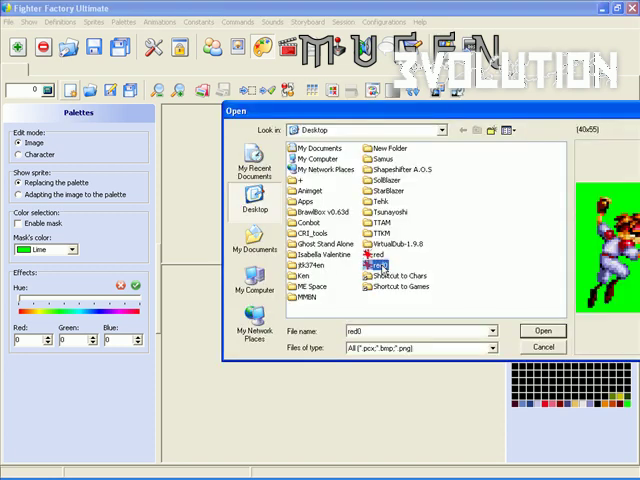
{"action": "left_click", "coordinate": [547, 332]}
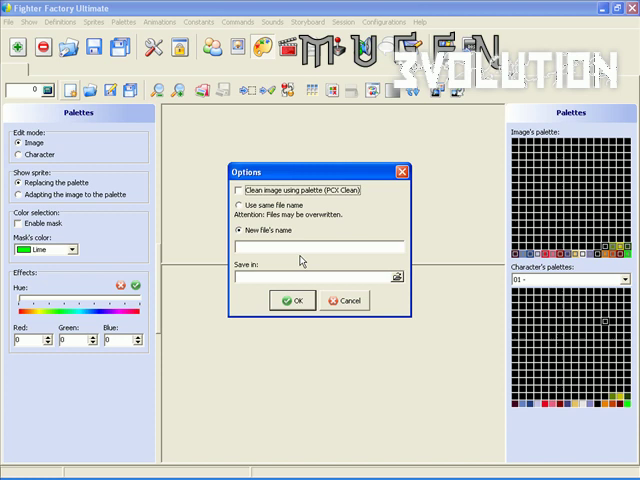
{"action": "left_click", "coordinate": [250, 249]}
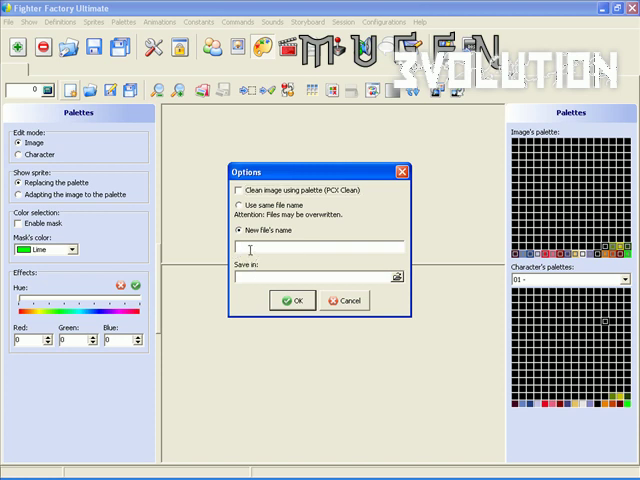
{"action": "type", "text": "6"}
{"action": "left_click", "coordinate": [397, 277]}
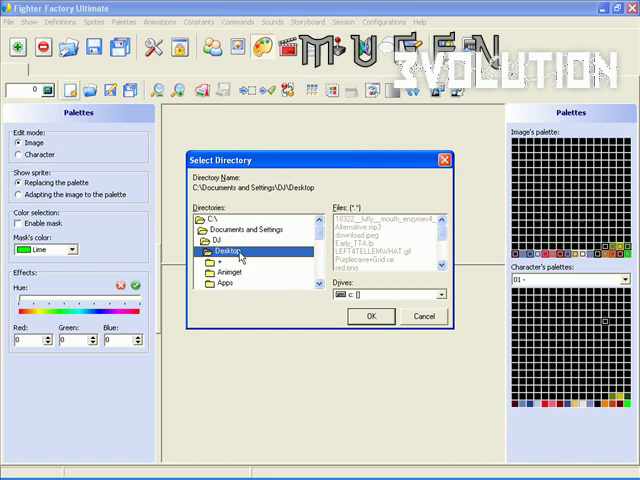
{"action": "left_click", "coordinate": [372, 317]}
{"action": "left_click", "coordinate": [293, 301]}
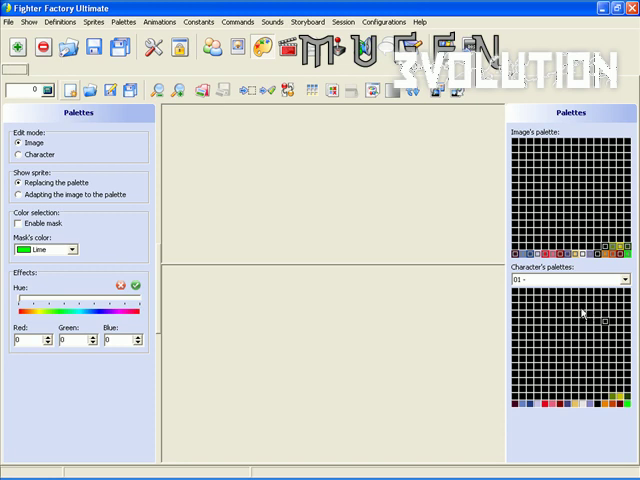
Add Red2000 as a 40×55 sprite at group 0, image 0, and view its palettes
{"action": "left_click", "coordinate": [237, 49]}
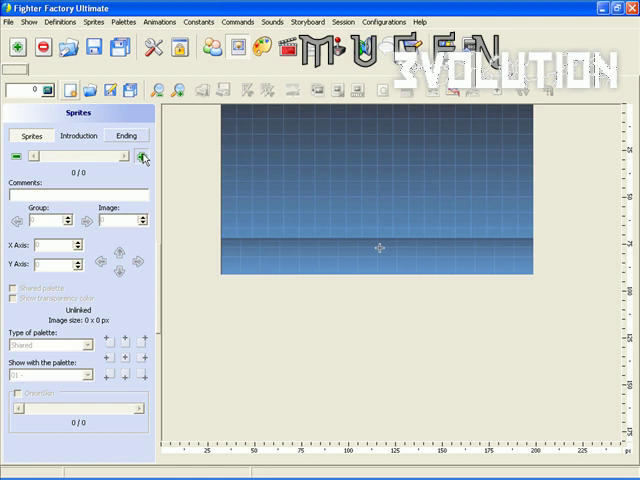
{"action": "left_click", "coordinate": [143, 158]}
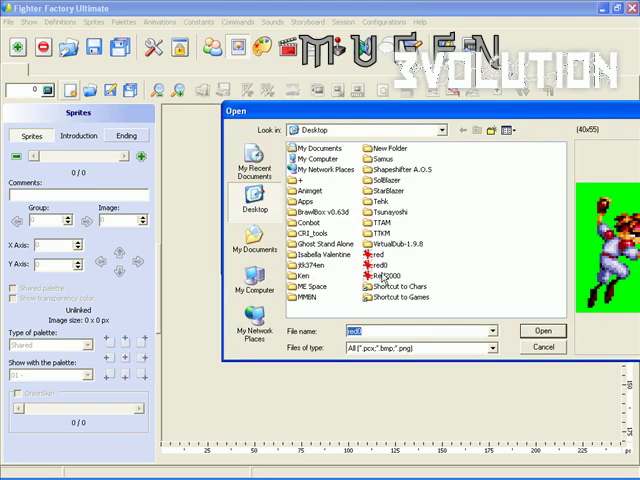
{"action": "left_click", "coordinate": [381, 276]}
{"action": "left_click", "coordinate": [536, 331]}
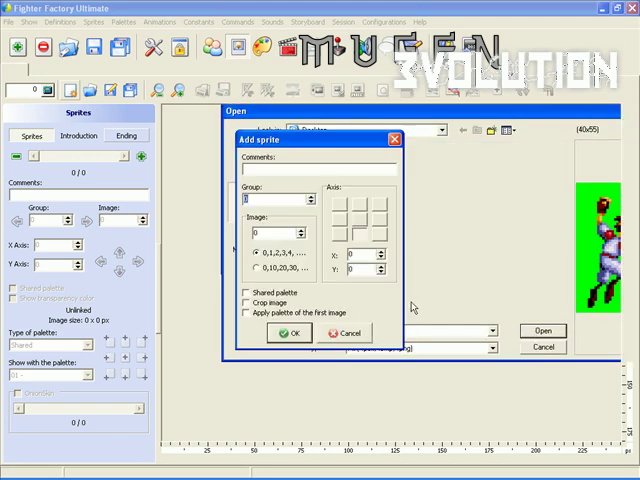
{"action": "left_click", "coordinate": [288, 334]}
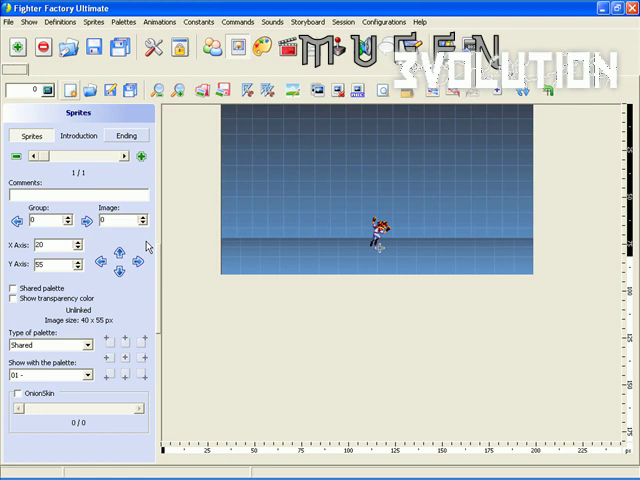
{"action": "left_click", "coordinate": [181, 98]}
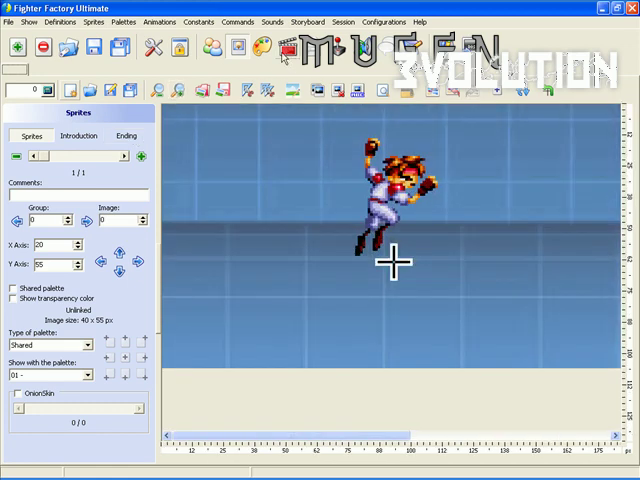
{"action": "left_click", "coordinate": [262, 47]}
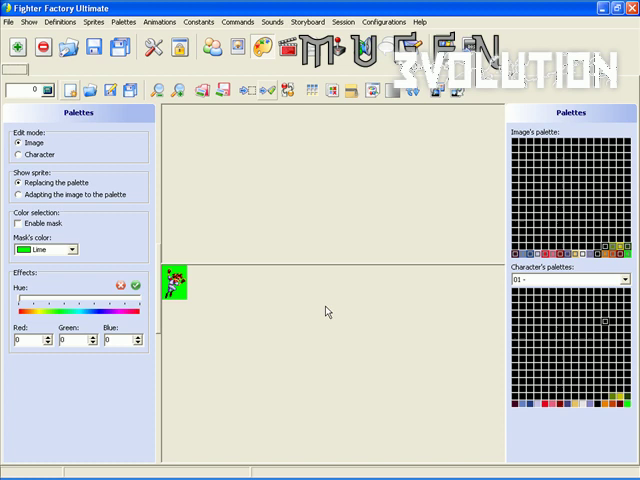
Fill character palette 02 with the image's colours and zoom in on the sprite
{"action": "left_click", "coordinate": [625, 281]}
{"action": "left_click", "coordinate": [616, 300]}
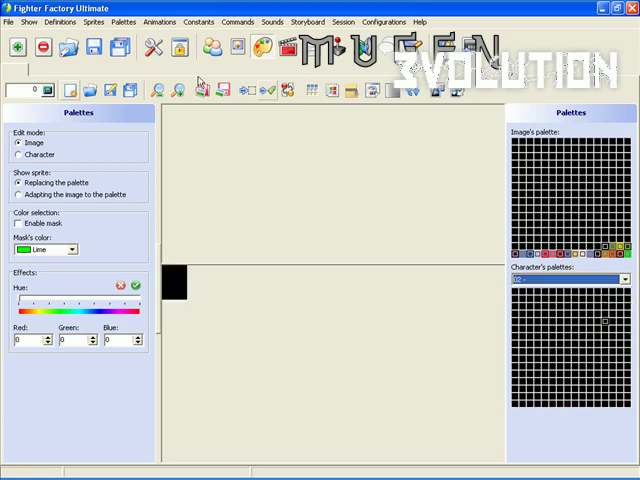
{"action": "left_click", "coordinate": [262, 95]}
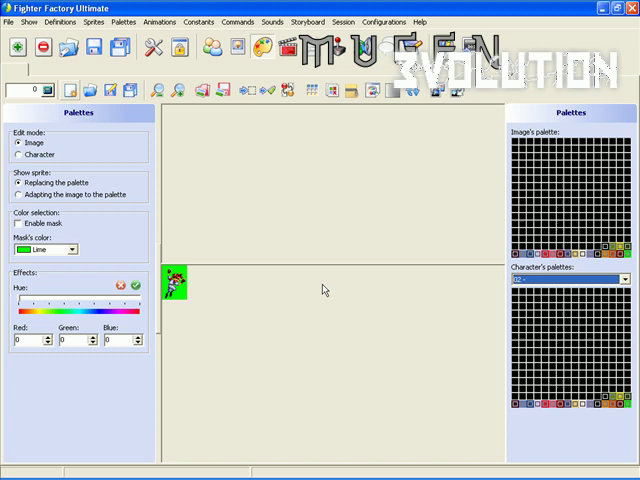
{"action": "left_click", "coordinate": [179, 96]}
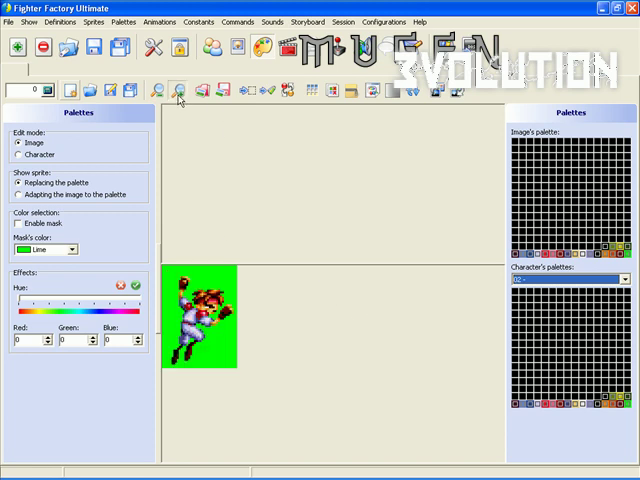
{"action": "left_click", "coordinate": [179, 96]}
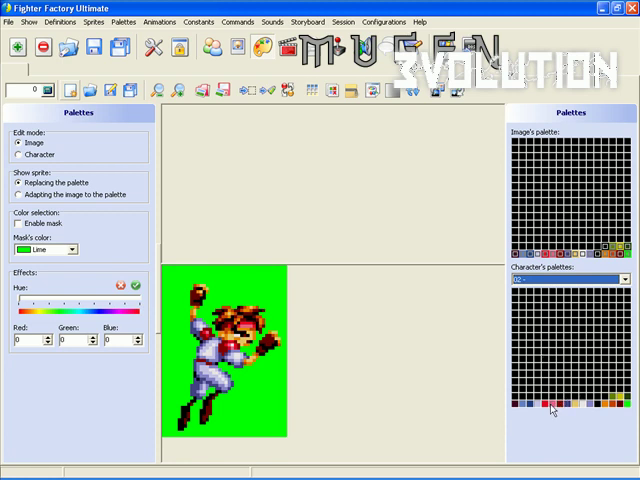
Change three red entries in palette 02 to blue, pure blue and dark blue
{"action": "double_click", "coordinate": [551, 410]}
{"action": "left_click", "coordinate": [269, 129]}
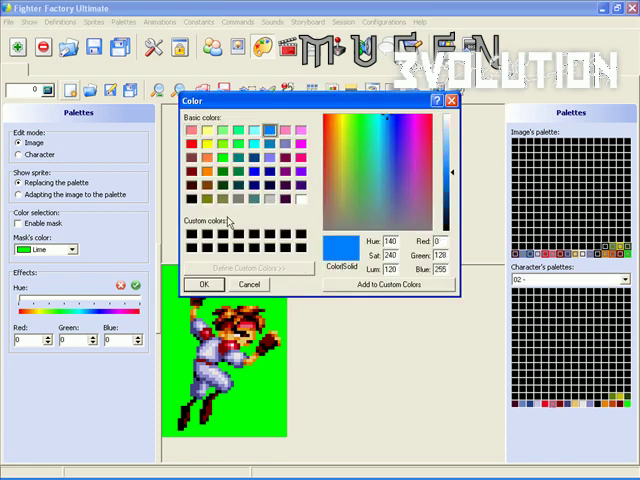
{"action": "left_click", "coordinate": [205, 285]}
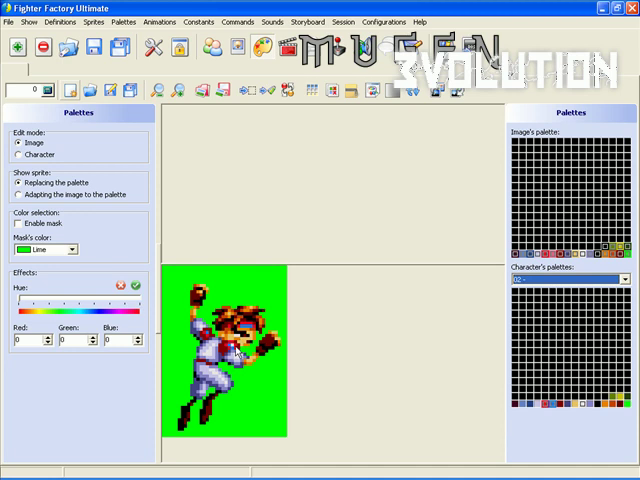
{"action": "left_click", "coordinate": [567, 374]}
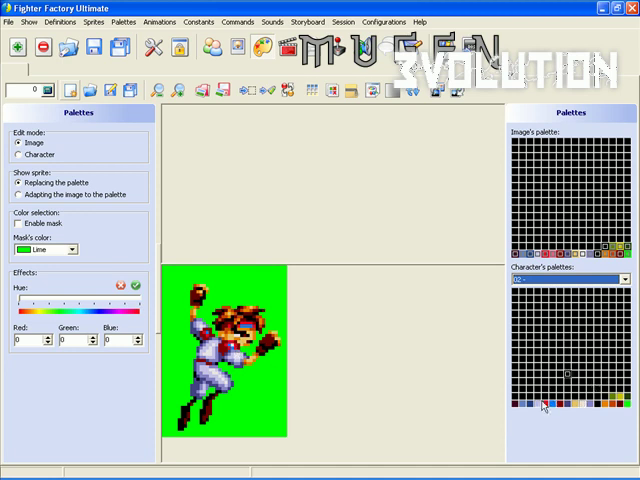
{"action": "double_click", "coordinate": [547, 404]}
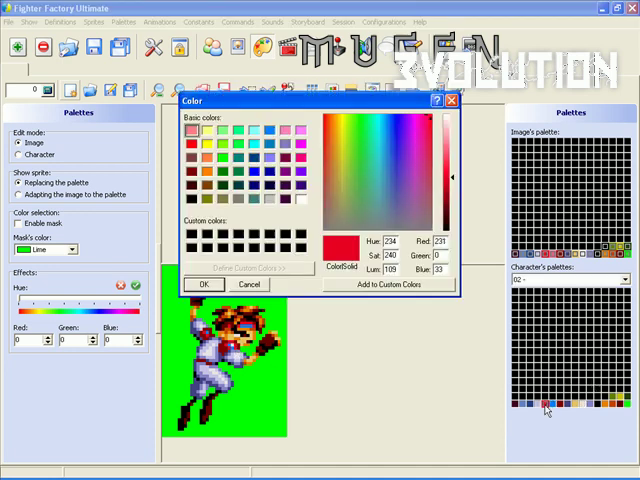
{"action": "left_click", "coordinate": [254, 171]}
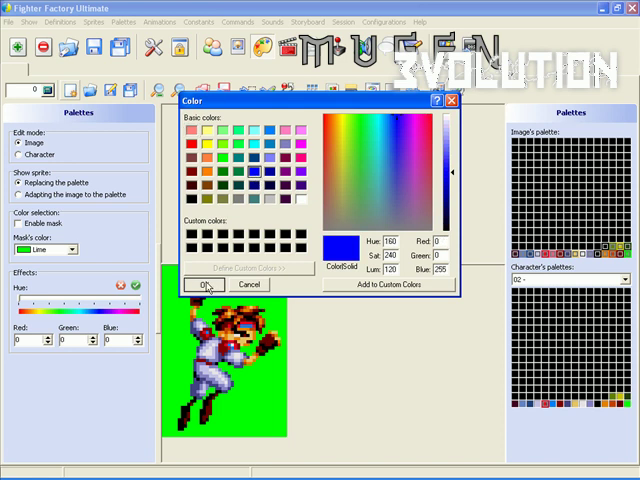
{"action": "left_click", "coordinate": [203, 285]}
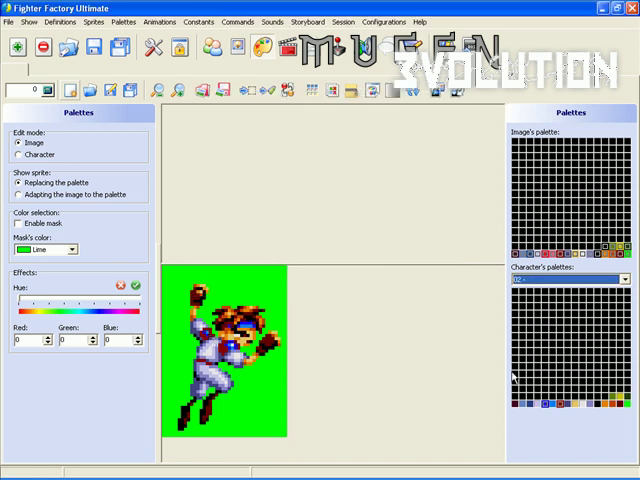
{"action": "double_click", "coordinate": [559, 403]}
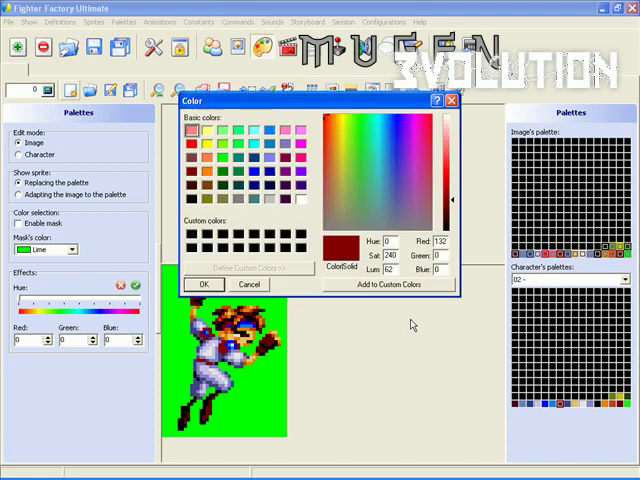
{"action": "left_click", "coordinate": [269, 171]}
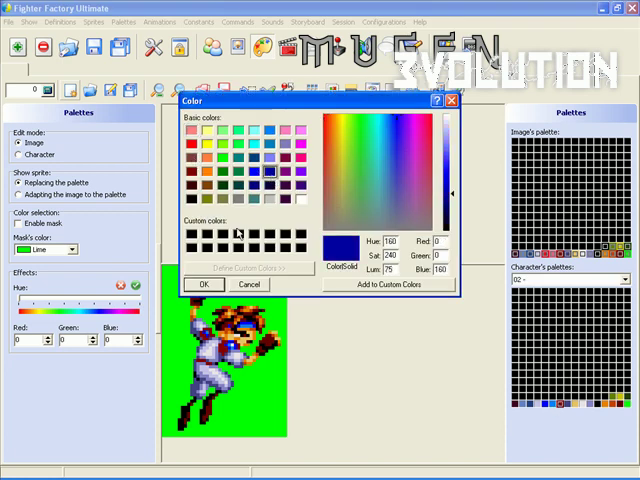
{"action": "left_click", "coordinate": [205, 284]}
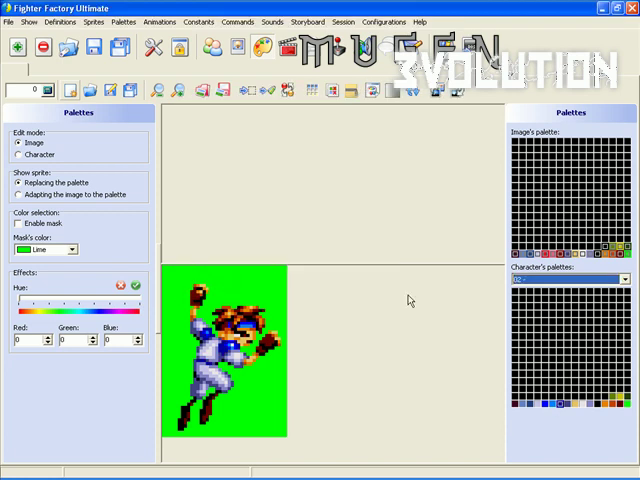
Save the blue palette 02 as the palette file 'Red2'
{"action": "left_click", "coordinate": [130, 23]}
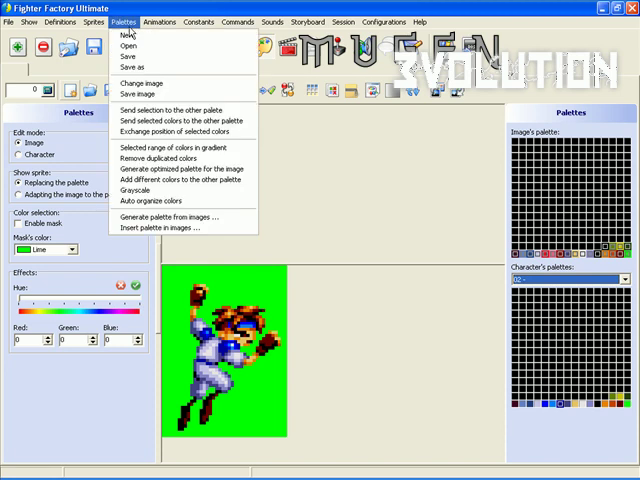
{"action": "left_click", "coordinate": [163, 56]}
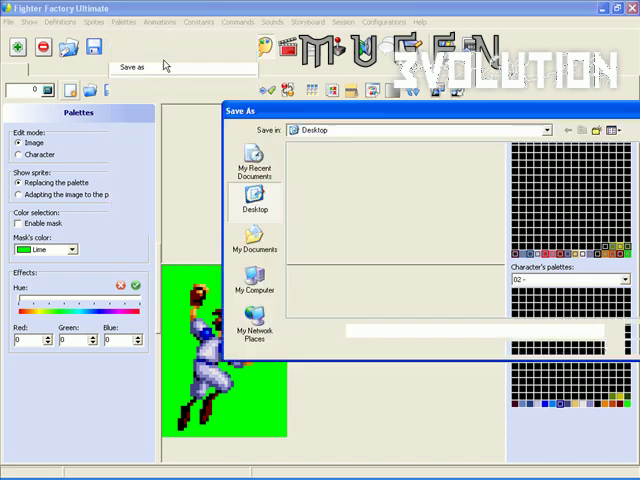
{"action": "type", "text": "Red"}
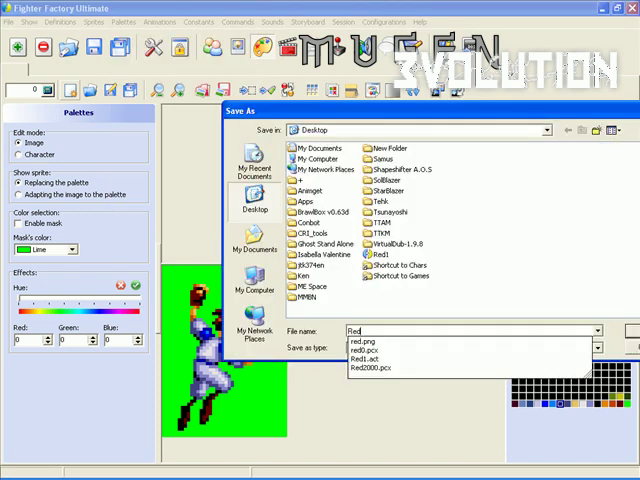
{"action": "type", "text": "2"}
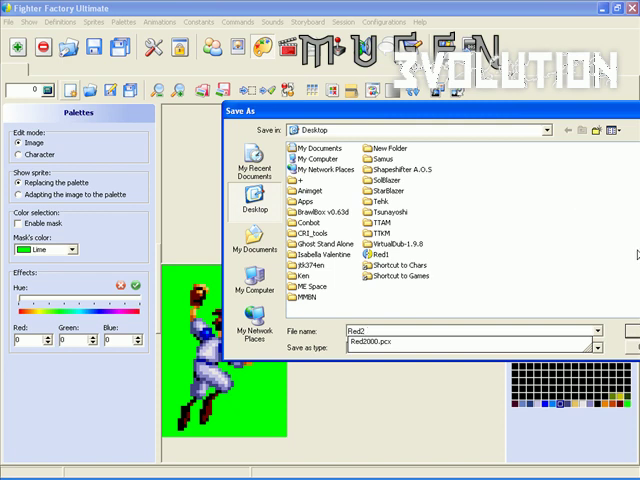
{"action": "key", "text": "Return"}
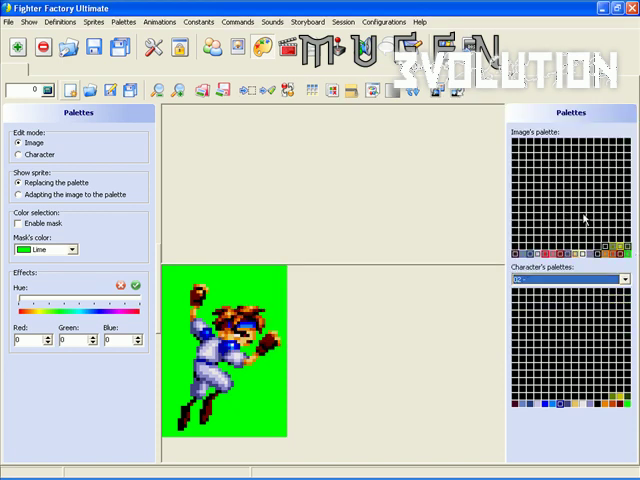
Toggle the fighter between palettes 01 and 02 in Character's palettes to compare them
{"action": "key", "text": "Up"}
{"action": "key", "text": "Down"}
{"action": "key", "text": "Up"}
{"action": "key", "text": "Down"}
{"action": "key", "text": "Up"}
{"action": "key", "text": "Down"}
Return the preview to palette 01, select Character edit mode, and go back to Sprites view
{"action": "key", "text": "Up"}
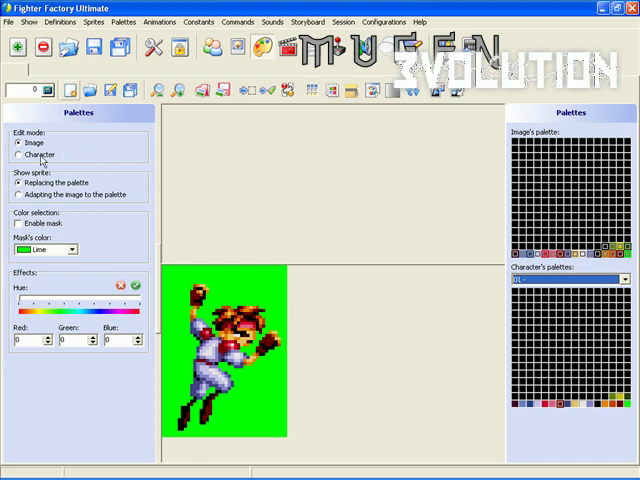
{"action": "left_click", "coordinate": [40, 155]}
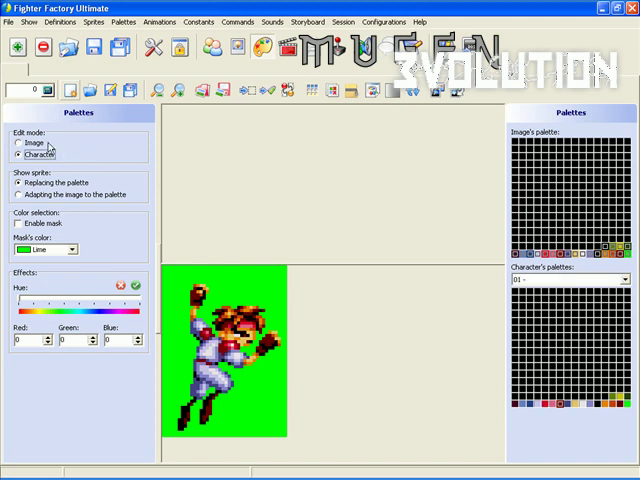
{"action": "left_click", "coordinate": [238, 48]}
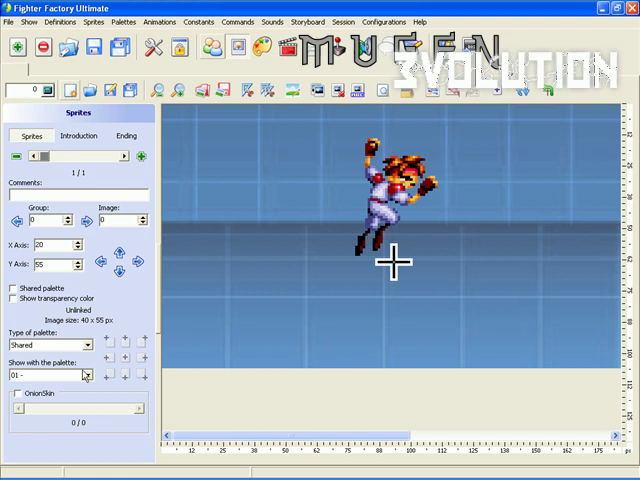
Show the sprite with blue palette 02, then with original palette 01
{"action": "left_click", "coordinate": [87, 376]}
{"action": "left_click", "coordinate": [71, 395]}
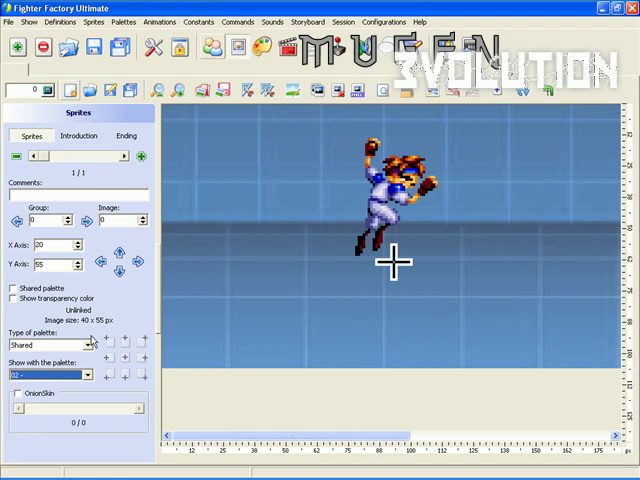
{"action": "key", "text": "Up"}
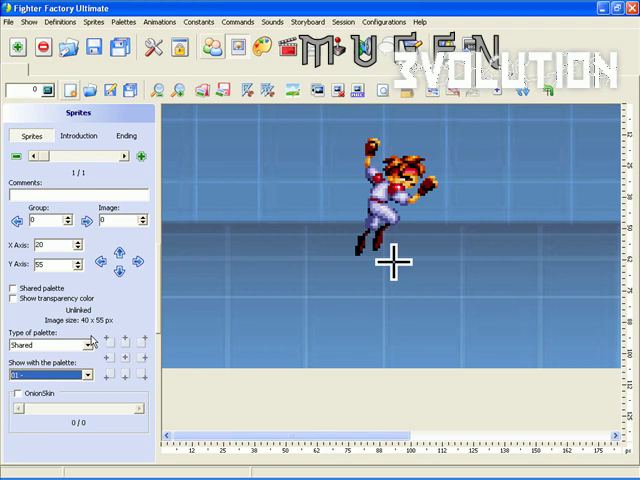